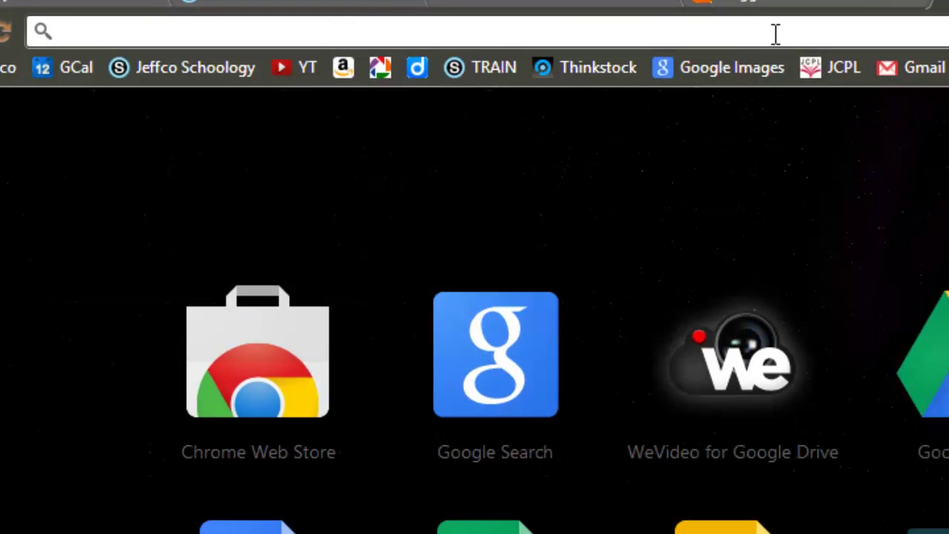
Step: Load screencast-o-matic.com from the Chrome address bar
{"action": "type", "text": "screencasto"}
{"action": "key", "text": "Return"}
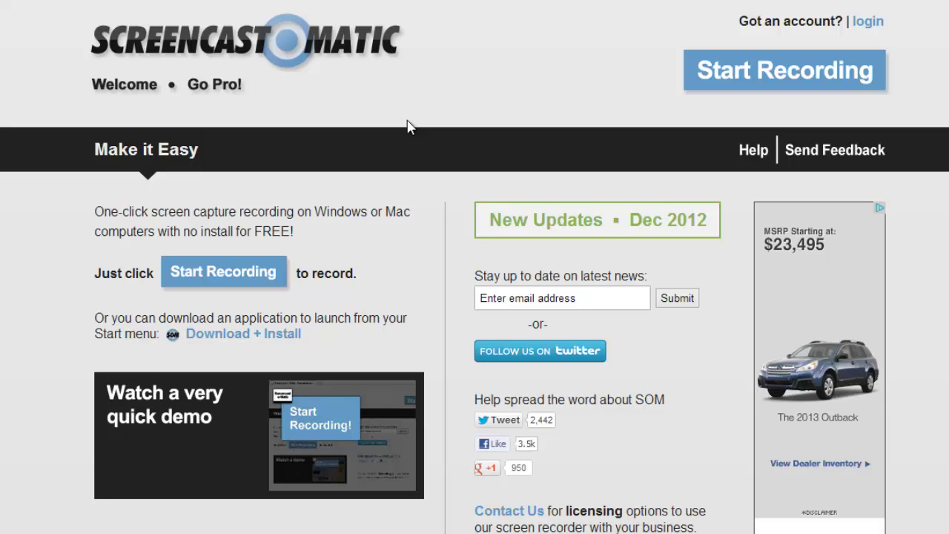
Step: Launch the browser-based recorder and allow its Java applet to run
{"action": "left_click", "coordinate": [247, 283]}
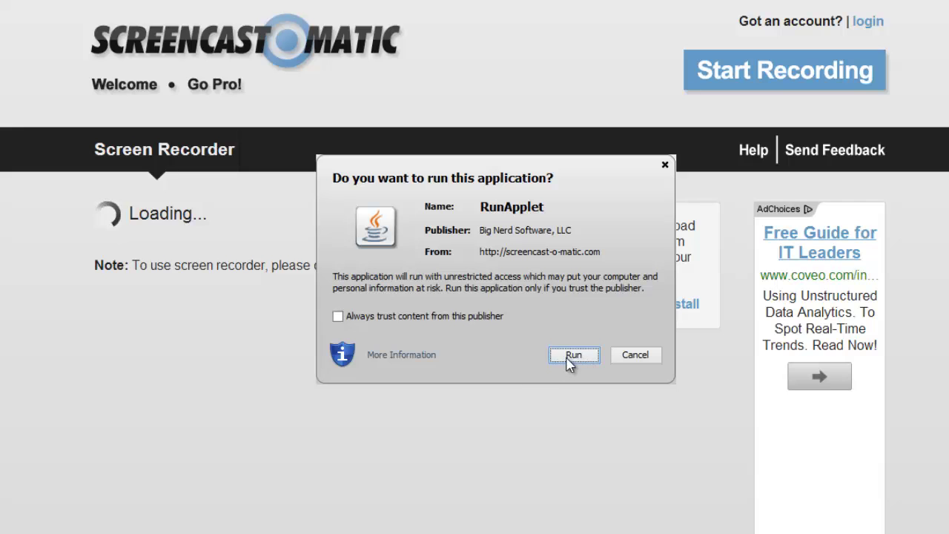
{"action": "left_click", "coordinate": [571, 357]}
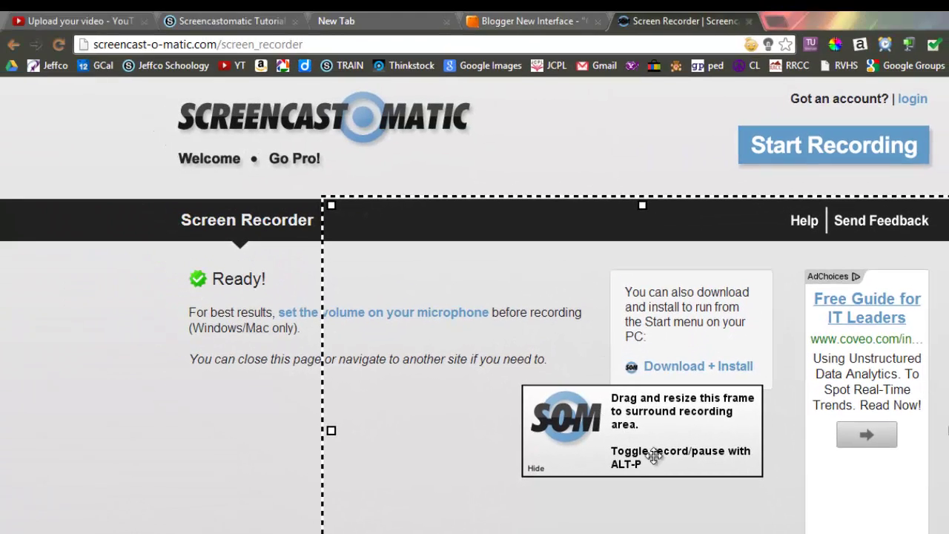
Step: Position the capture frame, about 818 x 598, over the Blogger New Interface title slide
{"action": "left_click_drag", "start_coordinate": [668, 435], "coordinate": [599, 374]}
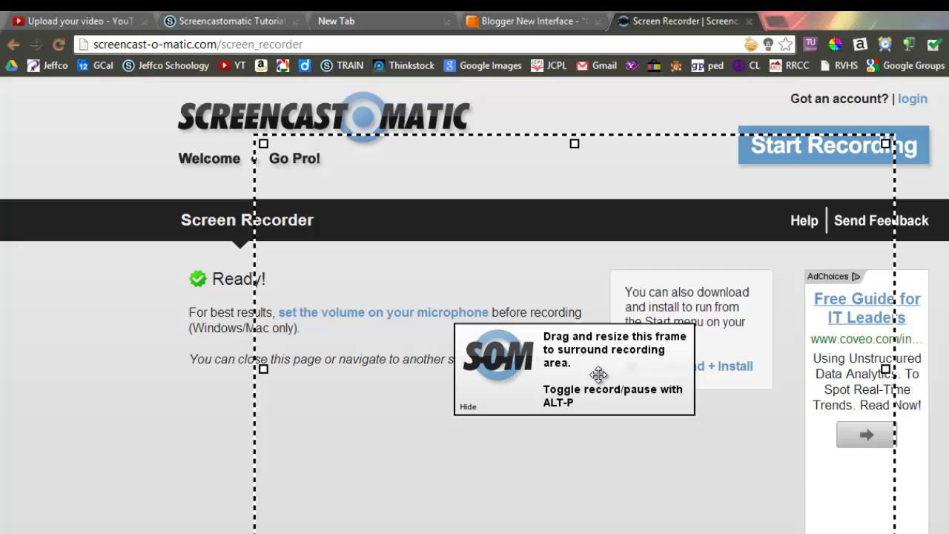
{"action": "left_click", "coordinate": [523, 22]}
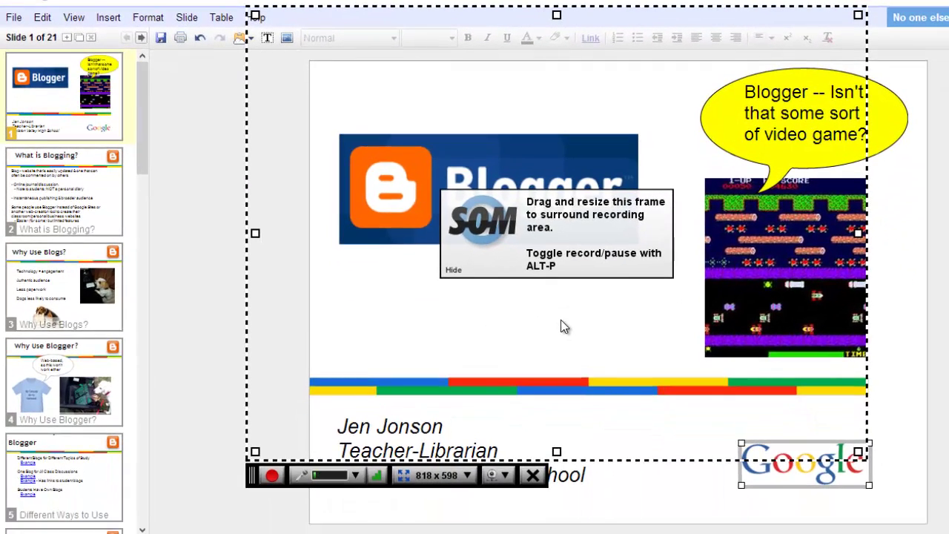
{"action": "left_click", "coordinate": [568, 325]}
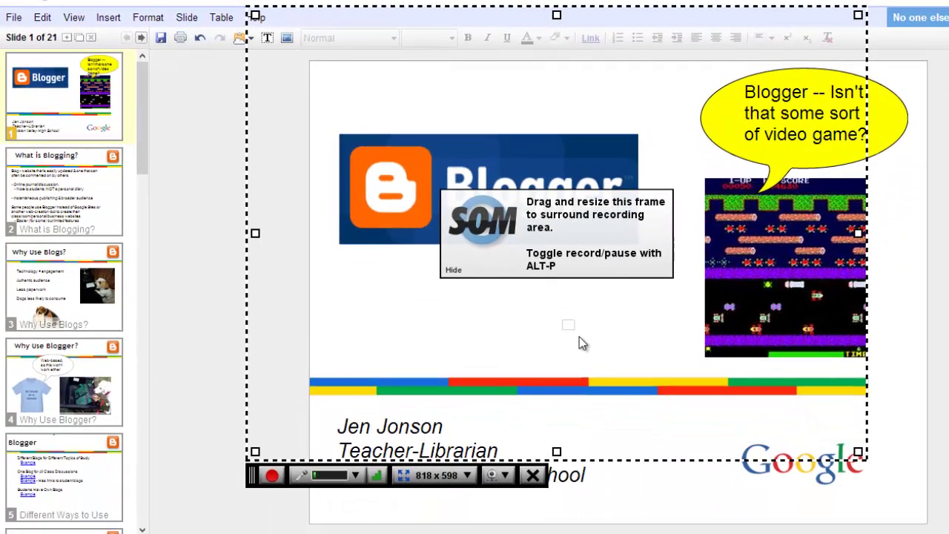
{"action": "left_click_drag", "start_coordinate": [576, 316], "coordinate": [604, 300]}
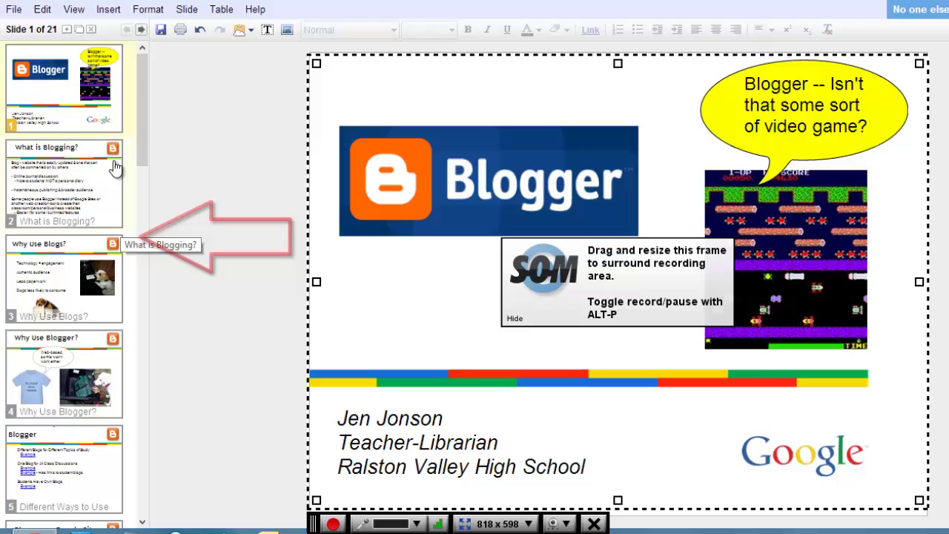
Step: Widen the capture frame to 820 x 598 and review the size, microphone and webcam options
{"action": "mouse_move", "coordinate": [316, 282]}
{"action": "left_mouse_down"}
{"action": "mouse_move", "coordinate": [217, 279]}
{"action": "mouse_move", "coordinate": [314, 278]}
{"action": "left_mouse_up"}
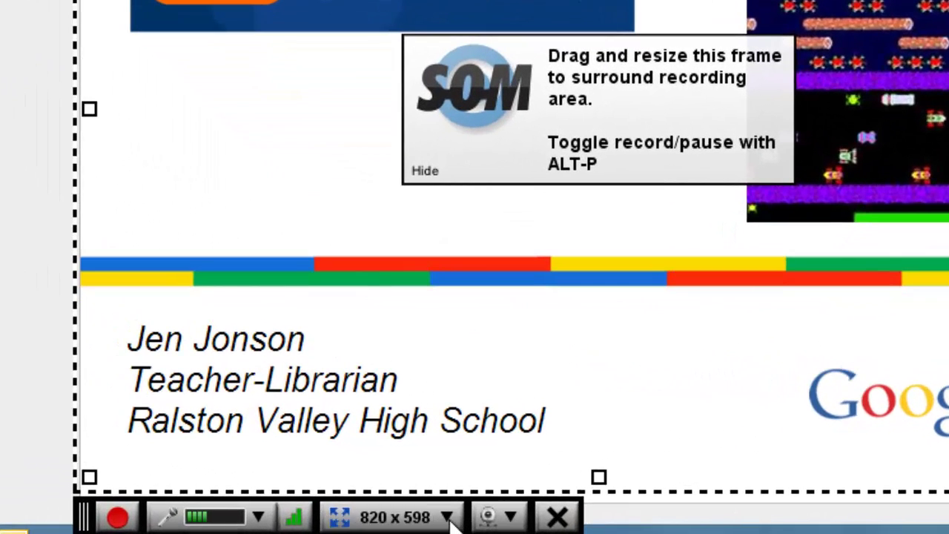
{"action": "left_click", "coordinate": [448, 518]}
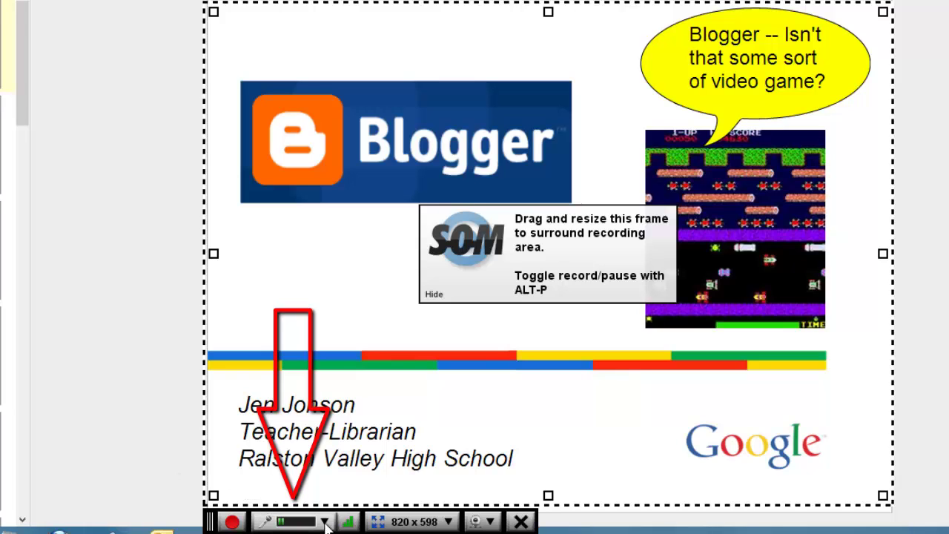
{"action": "left_click", "coordinate": [326, 522]}
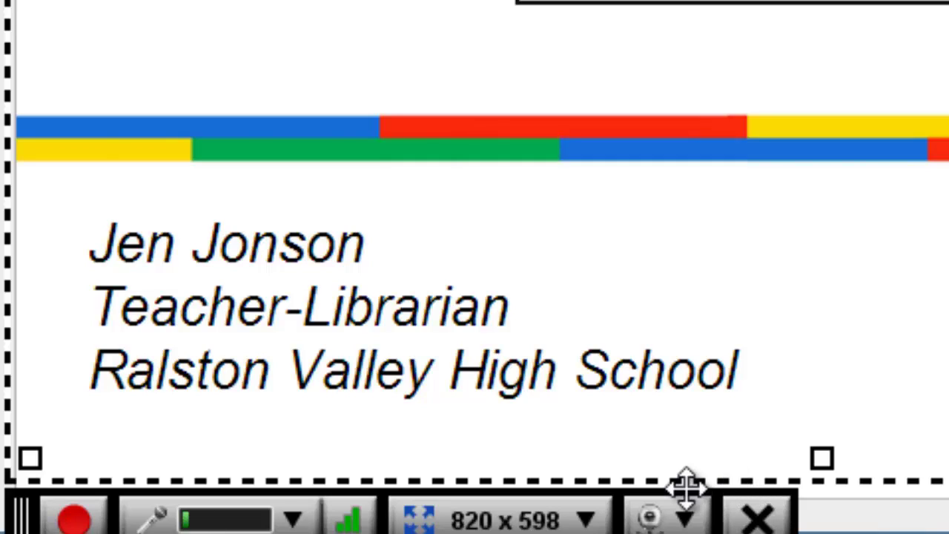
{"action": "left_click", "coordinate": [684, 517]}
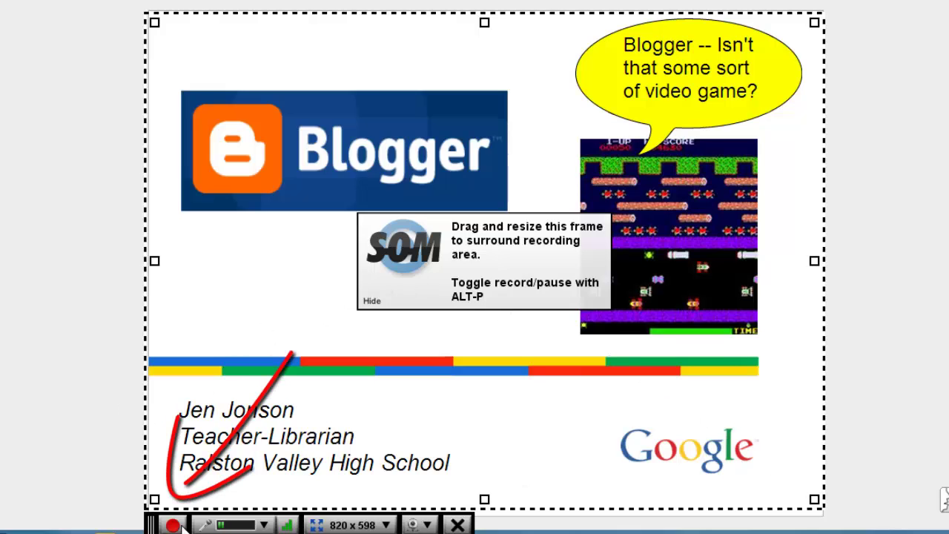
Step: Capture 21 seconds of the Blogger title slide, pause, then advance to 'What is Blogging?'
{"action": "left_click", "coordinate": [172, 525]}
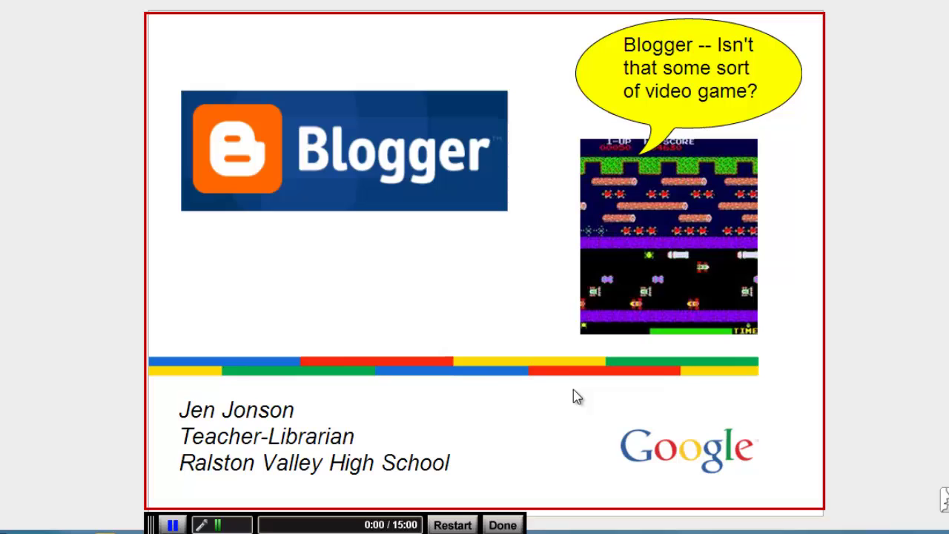
{"action": "left_click", "coordinate": [172, 525]}
{"action": "left_click", "coordinate": [173, 525]}
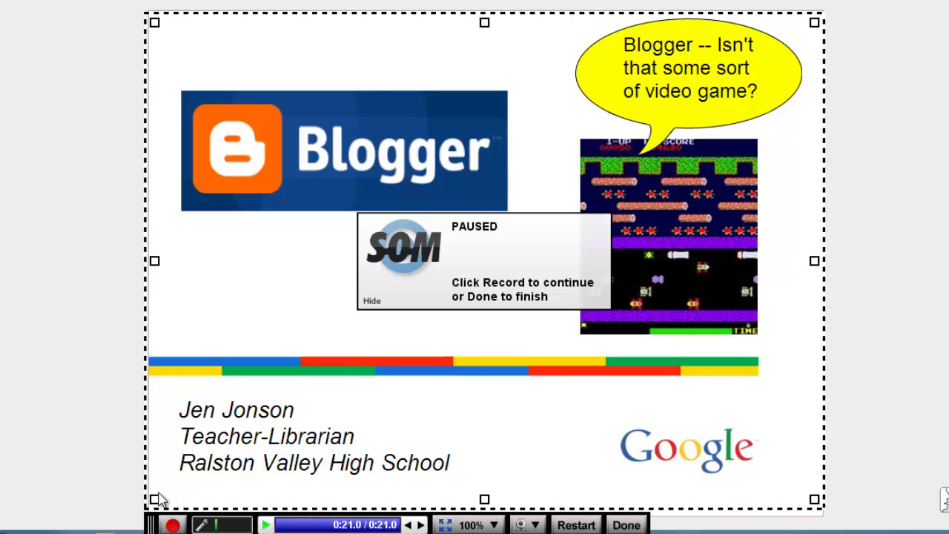
{"action": "key", "text": "Right"}
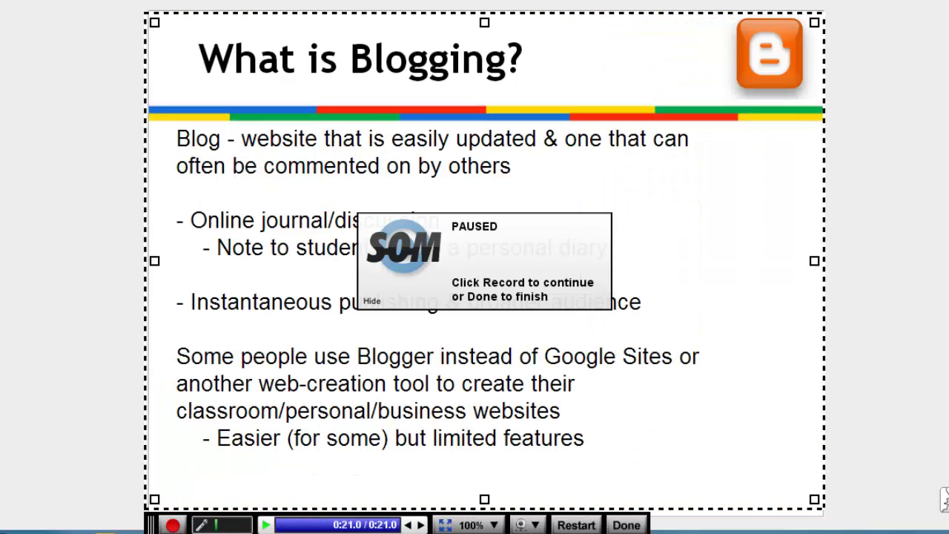
Step: Resume recording on the What is Blogging? slide
{"action": "left_click", "coordinate": [172, 525]}
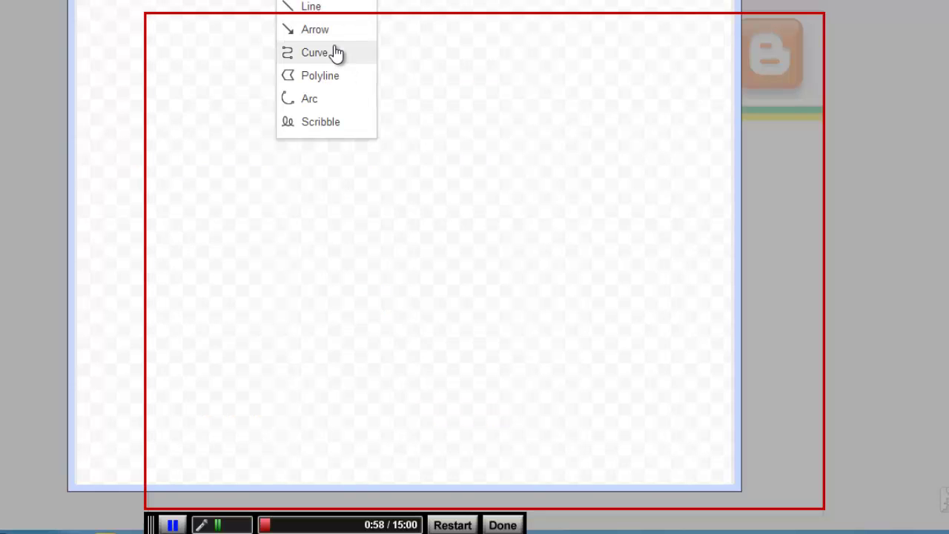
Step: Draw several freehand scribble strokes on the drawing canvas
{"action": "left_click", "coordinate": [321, 122]}
{"action": "mouse_move", "coordinate": [356, 148]}
{"action": "left_mouse_down"}
{"action": "mouse_move", "coordinate": [380, 203]}
{"action": "mouse_move", "coordinate": [327, 169]}
{"action": "mouse_move", "coordinate": [365, 219]}
{"action": "mouse_move", "coordinate": [404, 305]}
{"action": "left_mouse_up"}
{"action": "mouse_move", "coordinate": [459, 228]}
{"action": "left_mouse_down"}
{"action": "mouse_move", "coordinate": [483, 267]}
{"action": "mouse_move", "coordinate": [476, 274]}
{"action": "left_mouse_up"}
{"action": "mouse_move", "coordinate": [431, 169]}
{"action": "left_mouse_down"}
{"action": "mouse_move", "coordinate": [470, 153]}
{"action": "mouse_move", "coordinate": [456, 159]}
{"action": "left_mouse_up"}
{"action": "left_click_drag", "start_coordinate": [410, 128], "coordinate": [358, 153]}
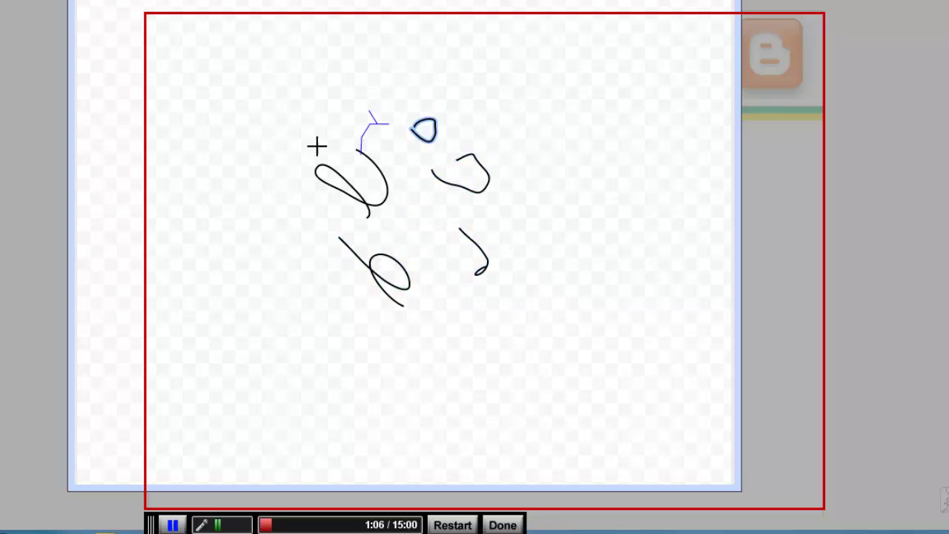
{"action": "left_click_drag", "start_coordinate": [253, 146], "coordinate": [267, 216]}
{"action": "left_click_drag", "start_coordinate": [233, 273], "coordinate": [278, 290]}
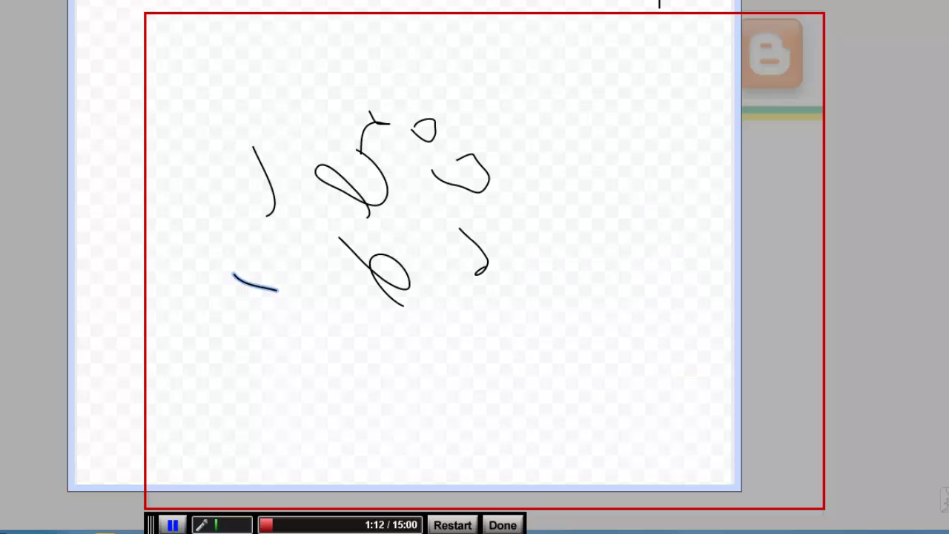
Step: Place the scribble on the slide, delete it, and stop recording at 1:25
{"action": "key", "text": "ctrl+v"}
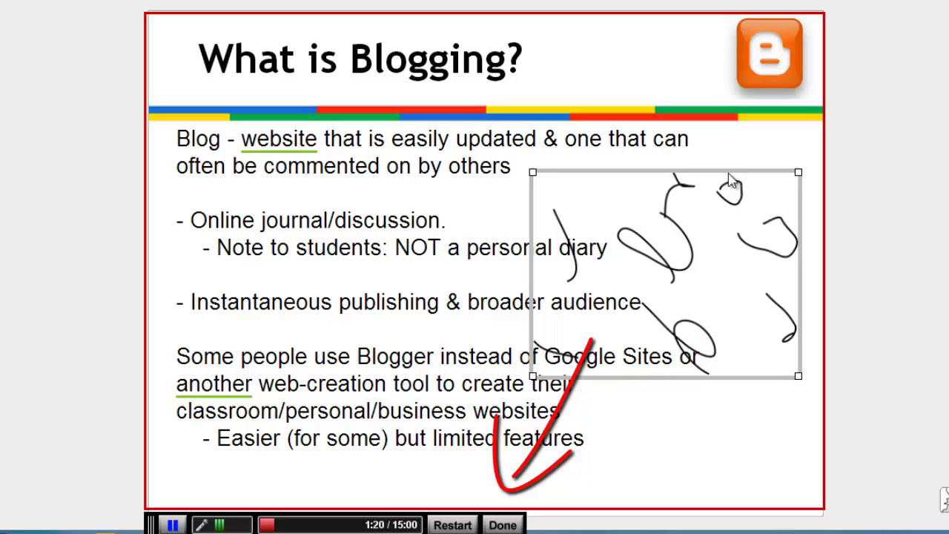
{"action": "key", "text": "Delete"}
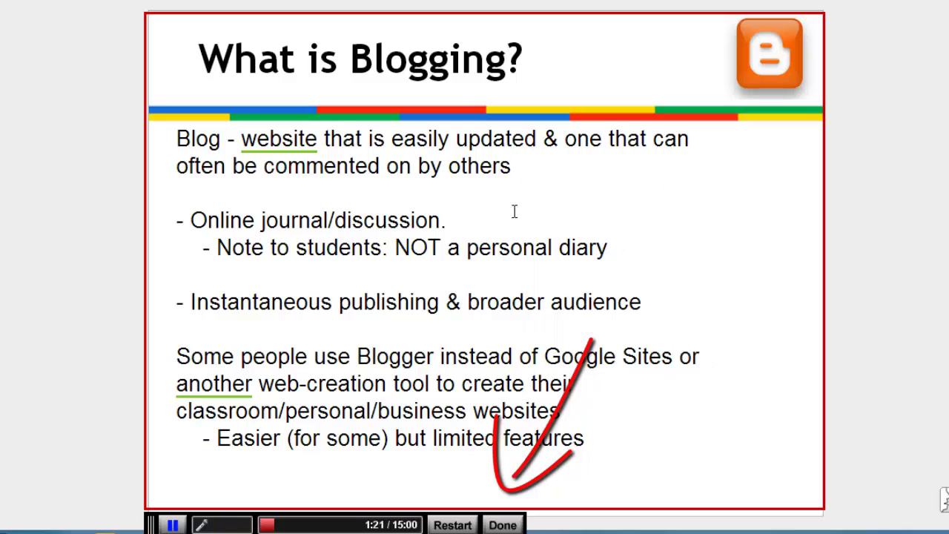
{"action": "left_click", "coordinate": [503, 524]}
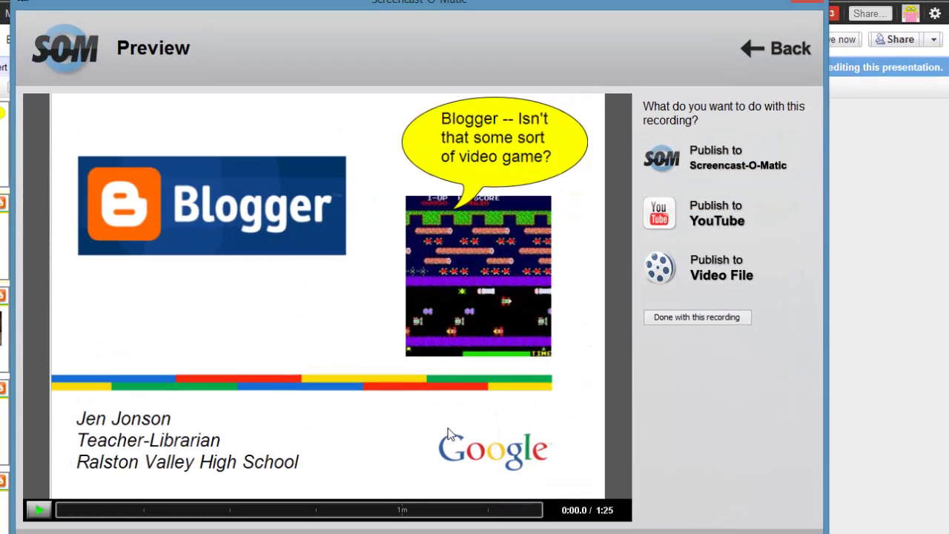
Step: Play back the 1:25 Blogger slides recording in the Preview
{"action": "left_click", "coordinate": [39, 512]}
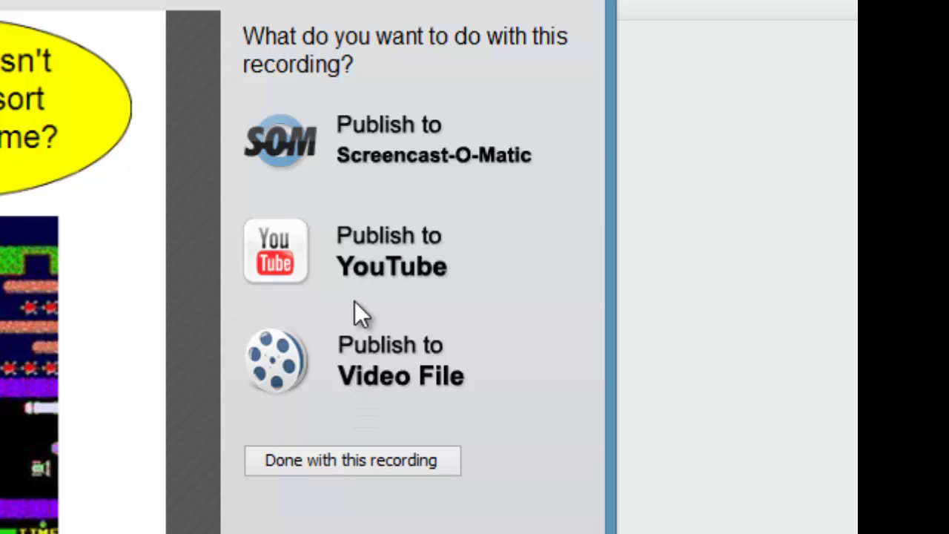
Step: Open the YouTube publish form, set Category to Education, and keep Privacy Public
{"action": "left_click", "coordinate": [358, 249]}
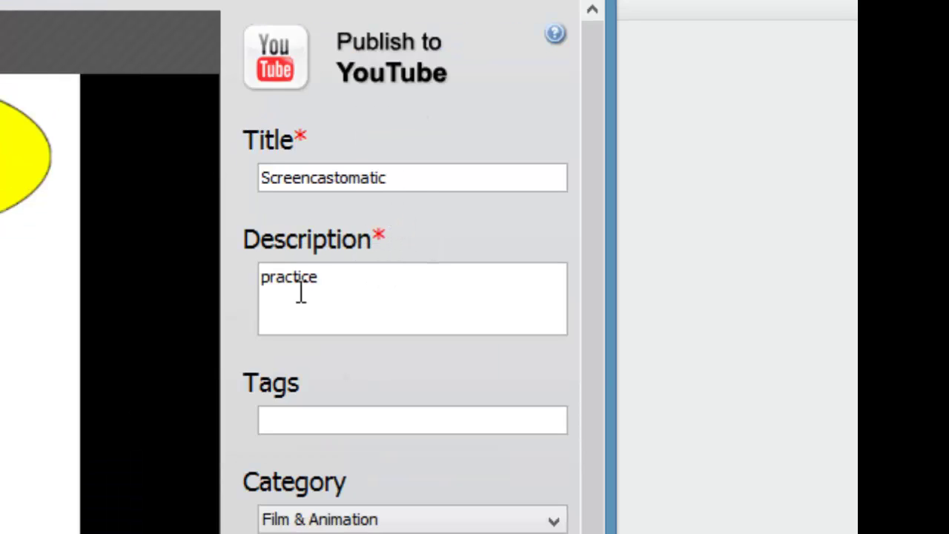
{"action": "left_click", "coordinate": [483, 523]}
{"action": "scroll", "coordinate": [443, 265], "scroll_direction": "down", "scroll_amount": 1}
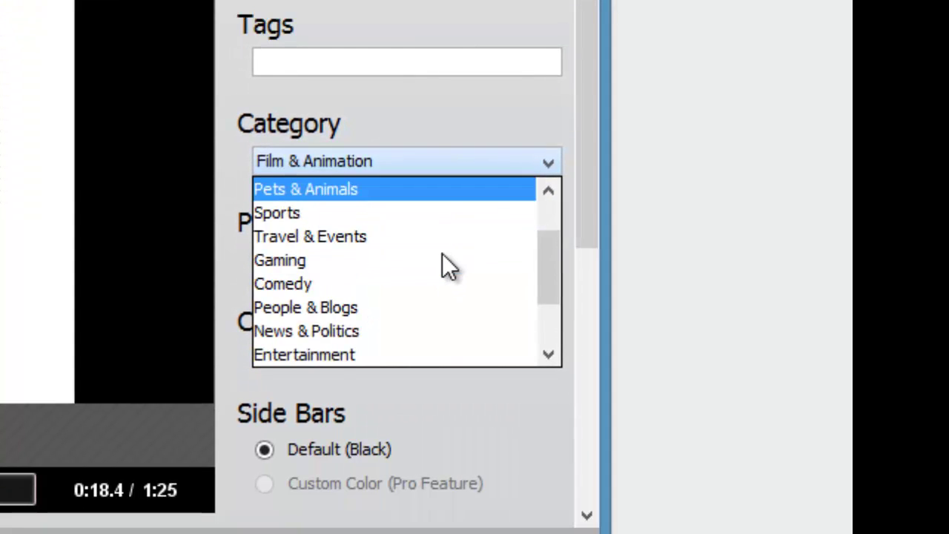
{"action": "scroll", "coordinate": [419, 263], "scroll_direction": "down", "scroll_amount": 1}
{"action": "left_click", "coordinate": [419, 307]}
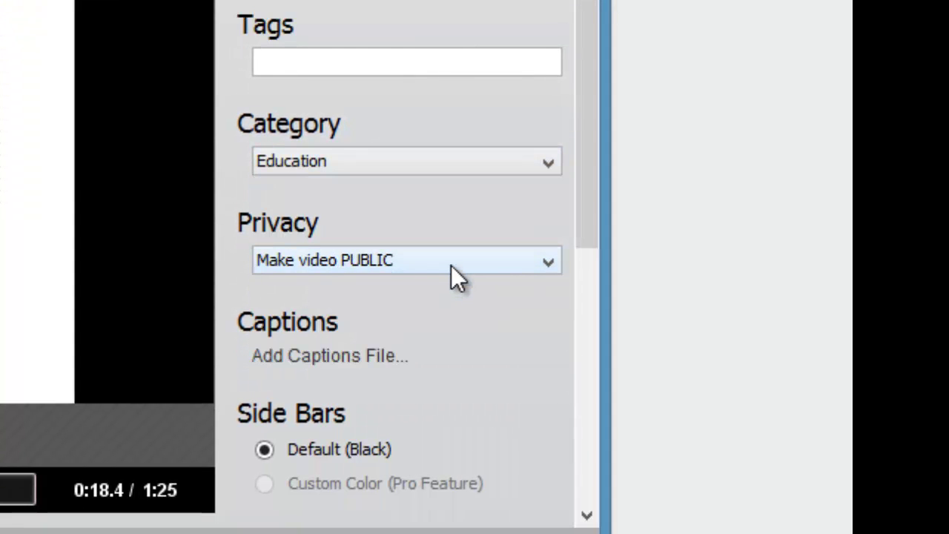
{"action": "left_click", "coordinate": [452, 269]}
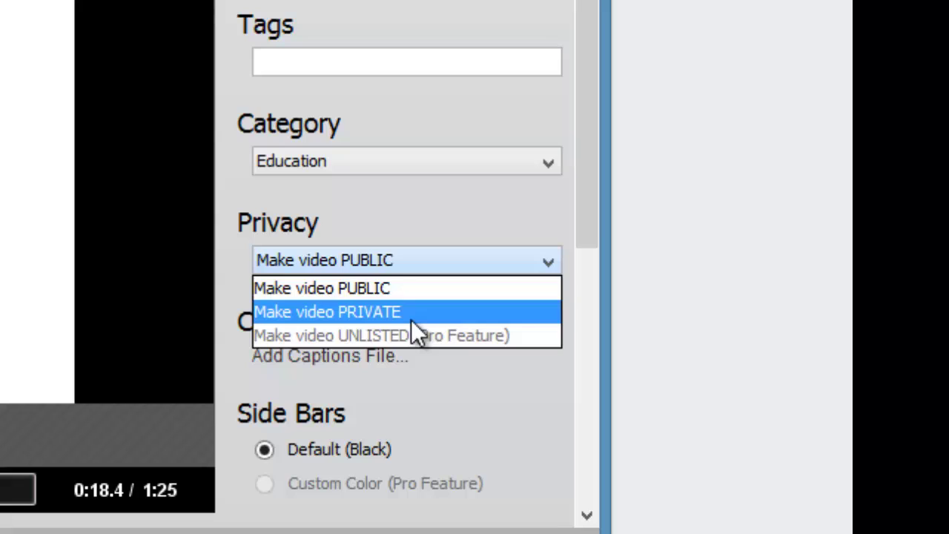
{"action": "left_click", "coordinate": [411, 291]}
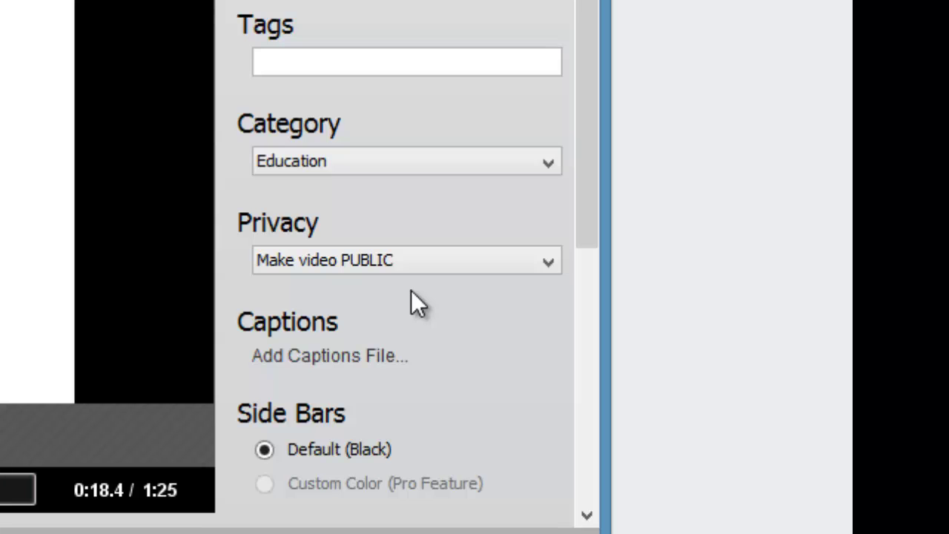
{"action": "left_click_drag", "start_coordinate": [586, 205], "coordinate": [645, 454]}
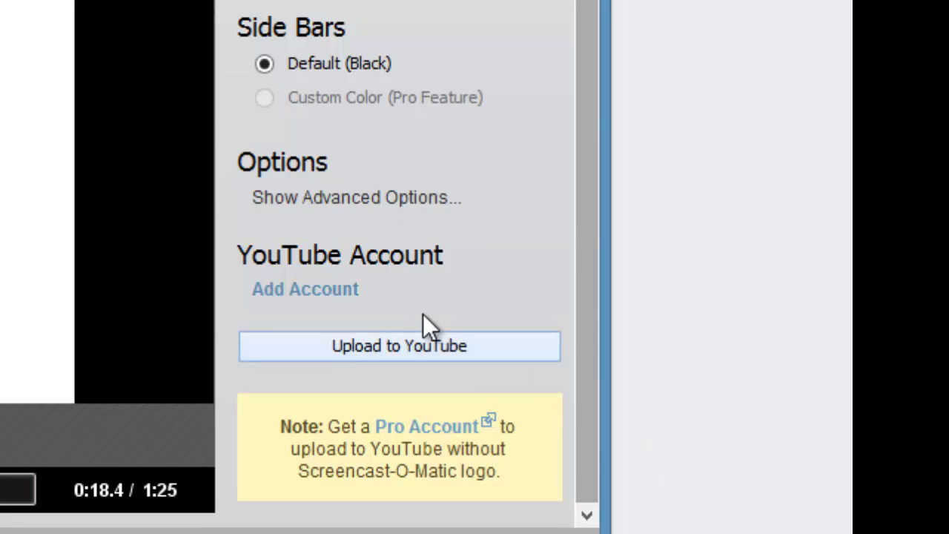
Step: Start the YouTube upload and grant Screencast-O-Matic access through the chosen Google account
{"action": "left_click", "coordinate": [365, 349]}
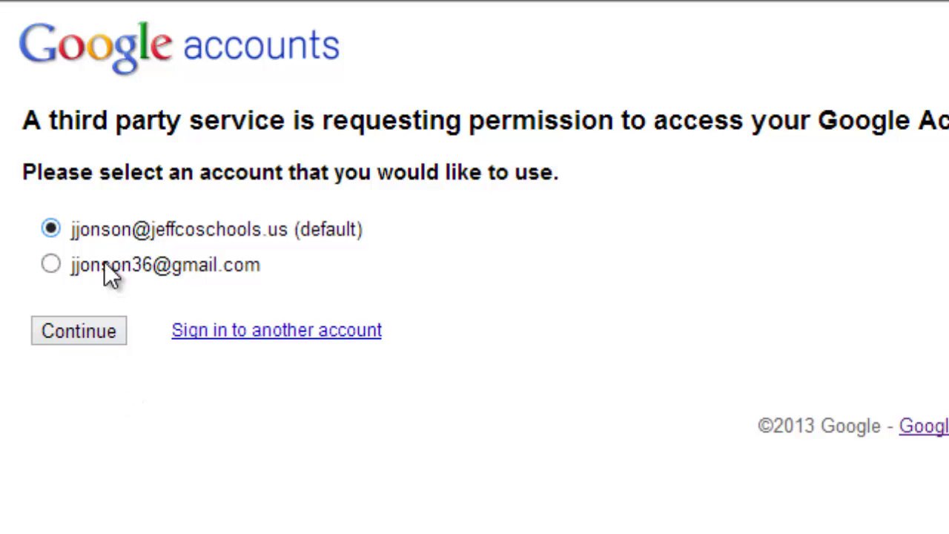
{"action": "left_click", "coordinate": [80, 338]}
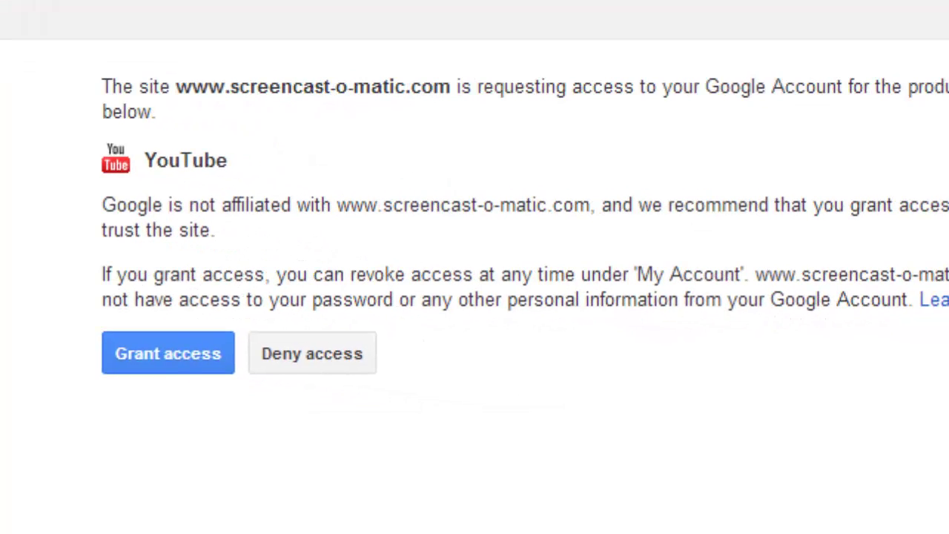
{"action": "left_click", "coordinate": [186, 360]}
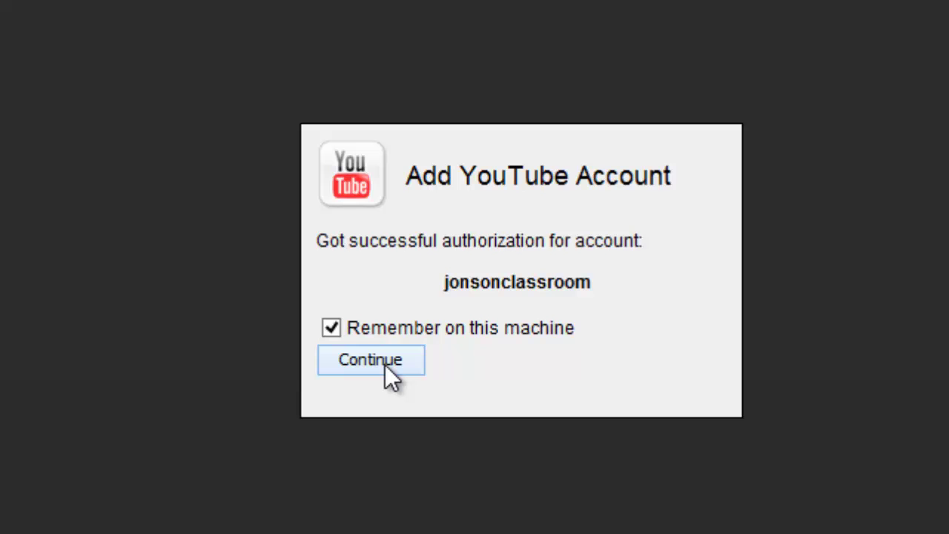
Step: Confirm the authorized YouTube account and let the Screencastomatic upload finish on Completed Tasks
{"action": "left_click", "coordinate": [385, 365]}
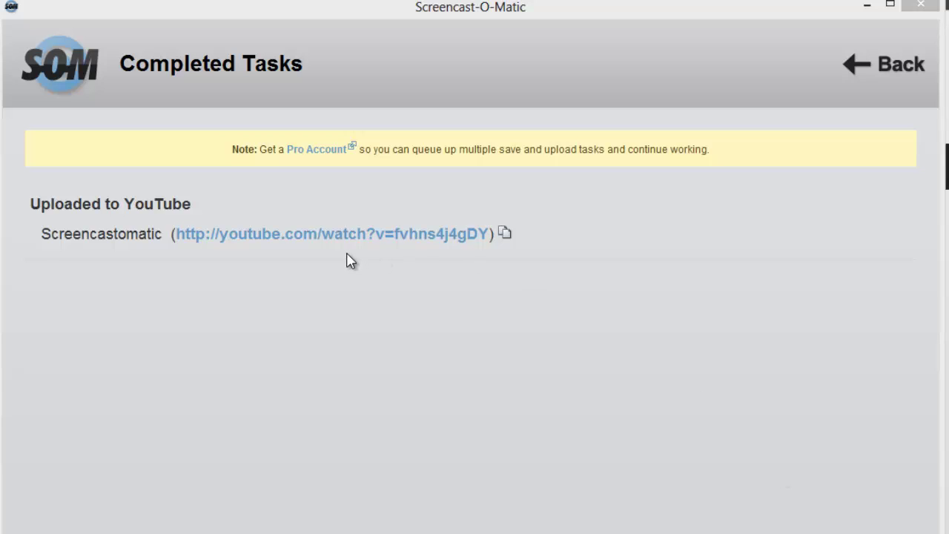
Step: Open the uploaded 1:25 Screencastomatic video's watch page and pause its playback
{"action": "left_click", "coordinate": [884, 67]}
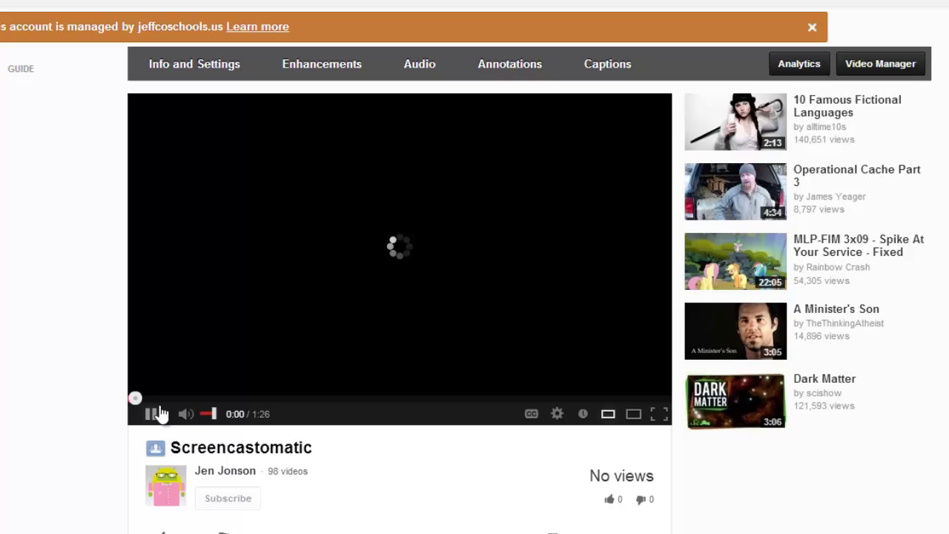
{"action": "left_click", "coordinate": [153, 416]}
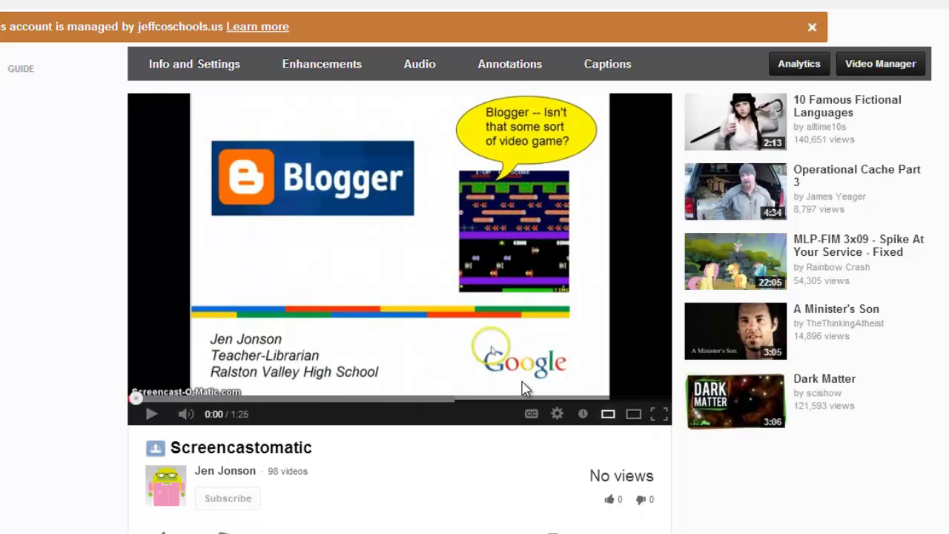
Step: In Video Manager, switch the newest upload's privacy from Public to Unlisted and save
{"action": "left_click", "coordinate": [916, 65]}
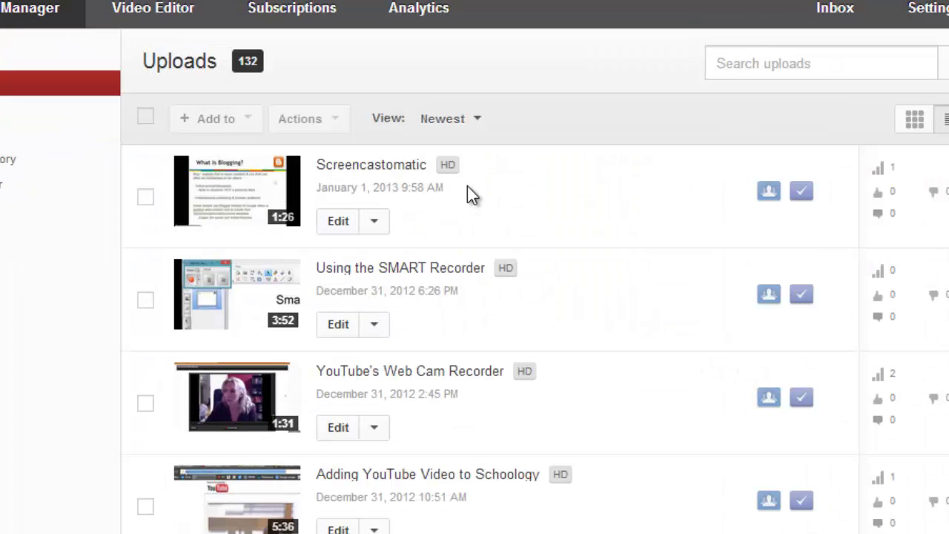
{"action": "left_click", "coordinate": [769, 192]}
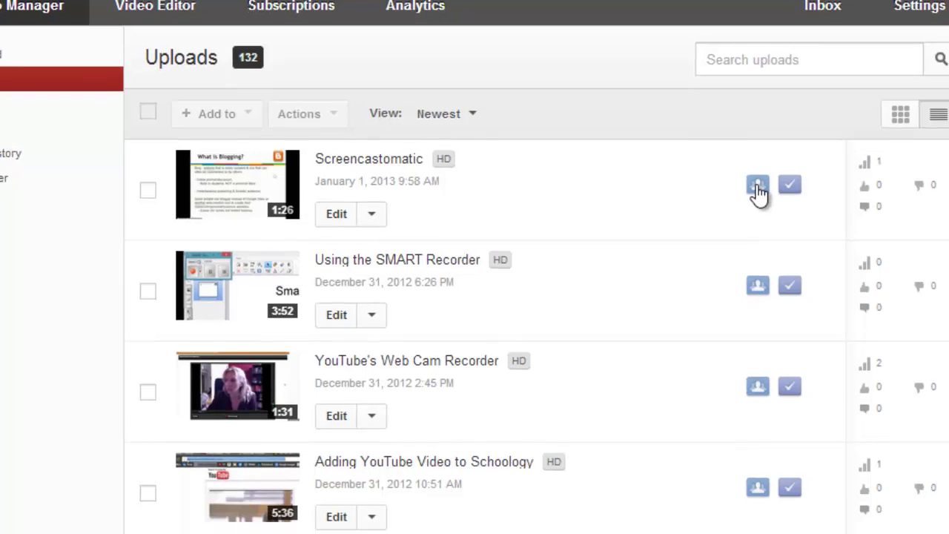
{"action": "scroll", "coordinate": [622, 333], "scroll_direction": "down", "scroll_amount": 1}
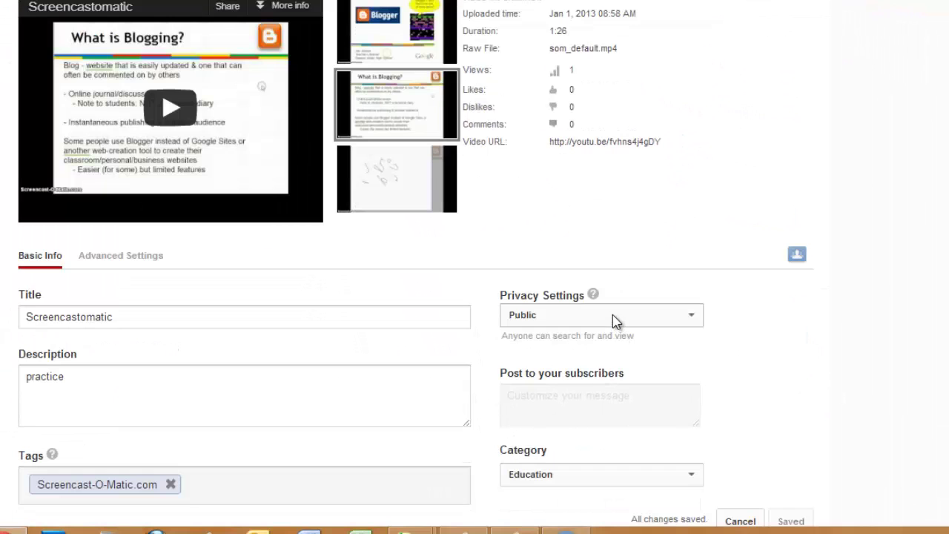
{"action": "left_click", "coordinate": [614, 318]}
{"action": "left_click", "coordinate": [628, 364]}
{"action": "left_click", "coordinate": [313, 379]}
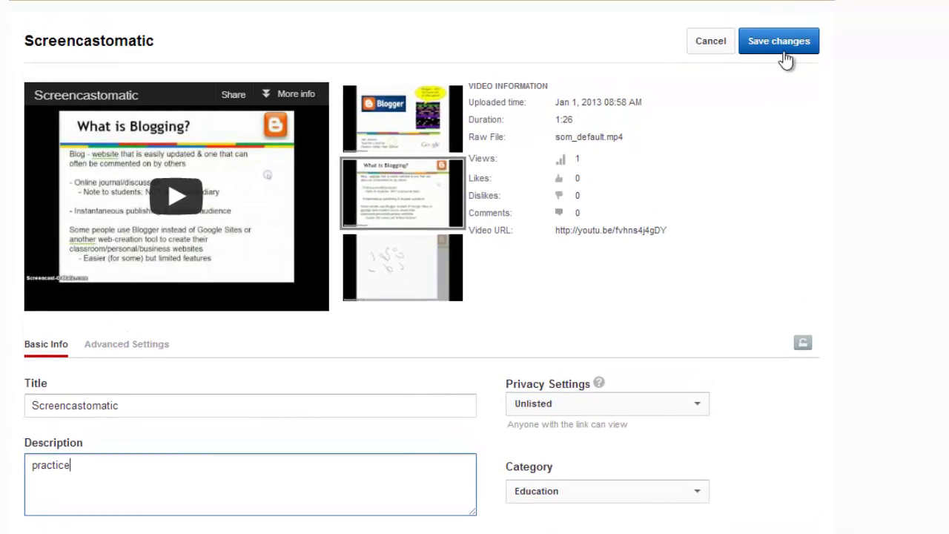
{"action": "left_click", "coordinate": [779, 43]}
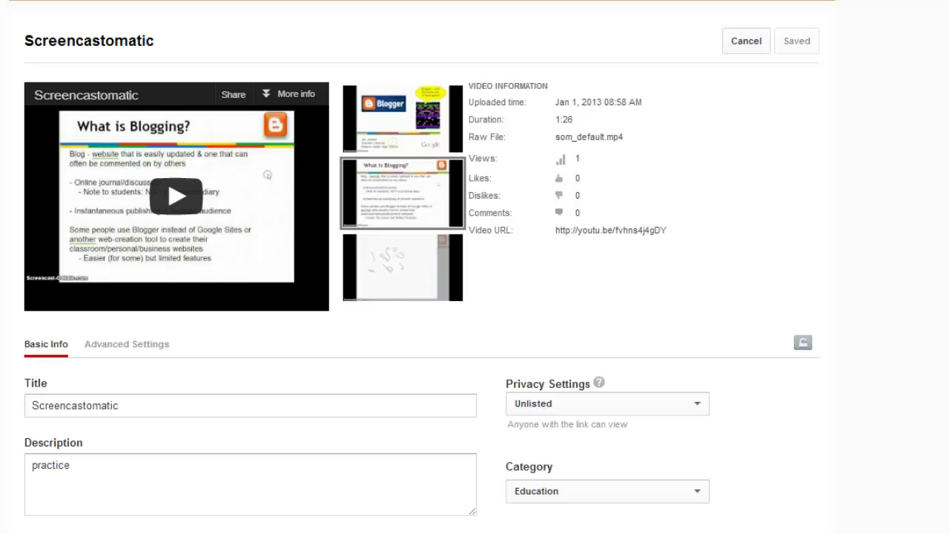